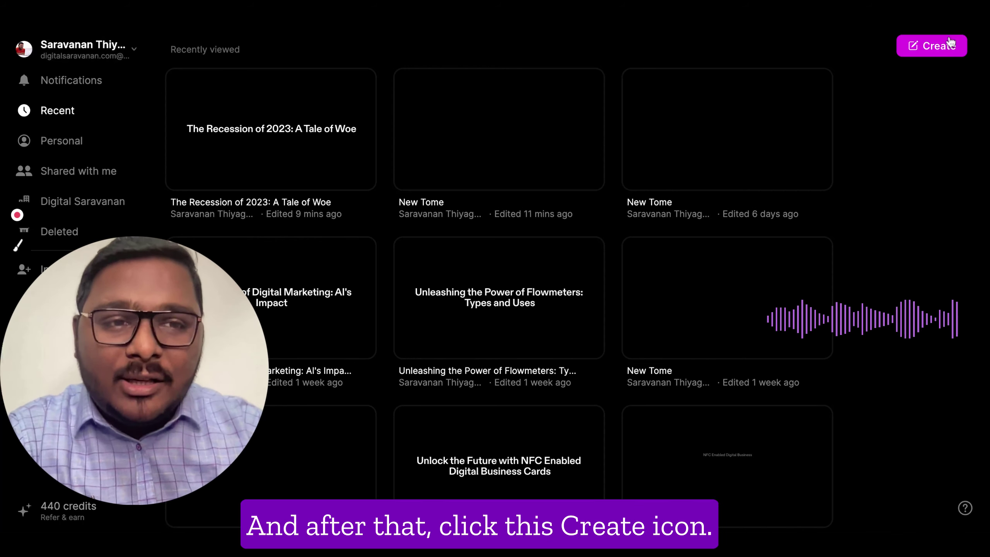
Open a new untitled tome from the dashboard with the empty AI presentation prompt showing
click(935, 49)
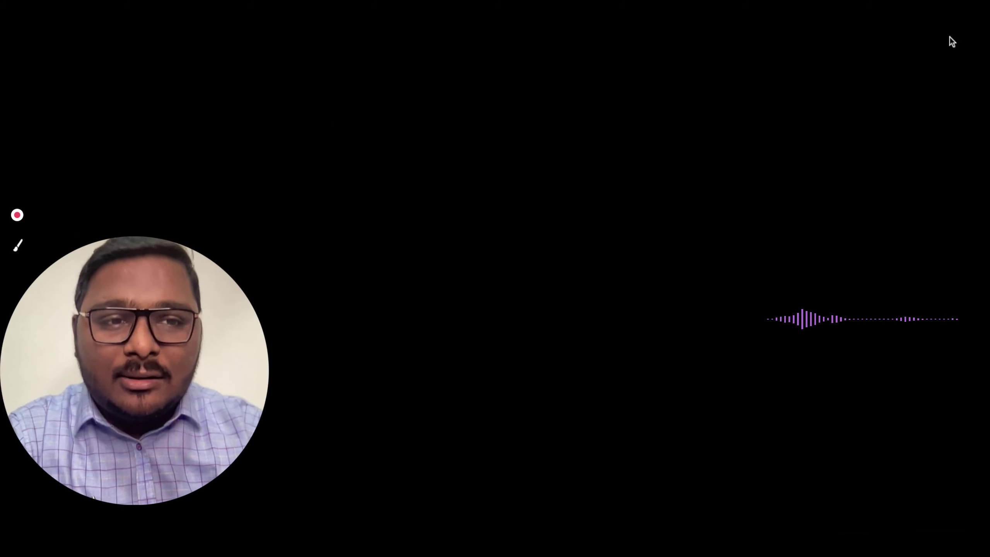
drag(182, 329, 17, 45)
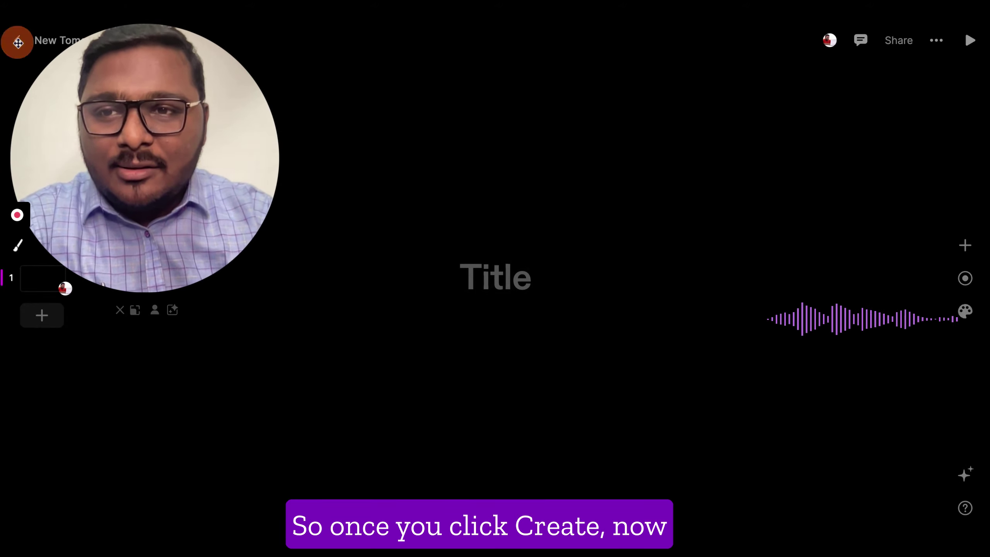
drag(106, 84, 105, 240)
click(17, 40)
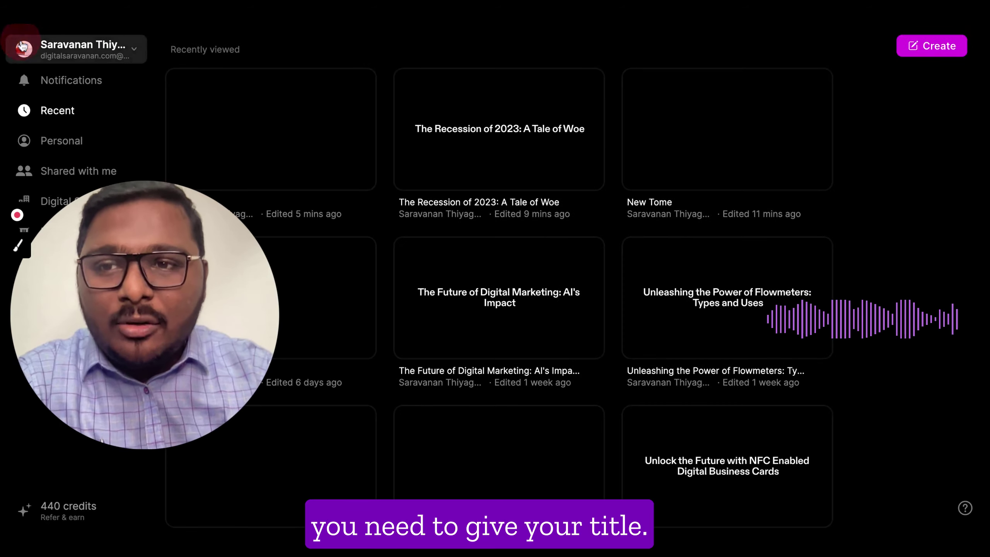
click(919, 43)
drag(181, 195, 181, 40)
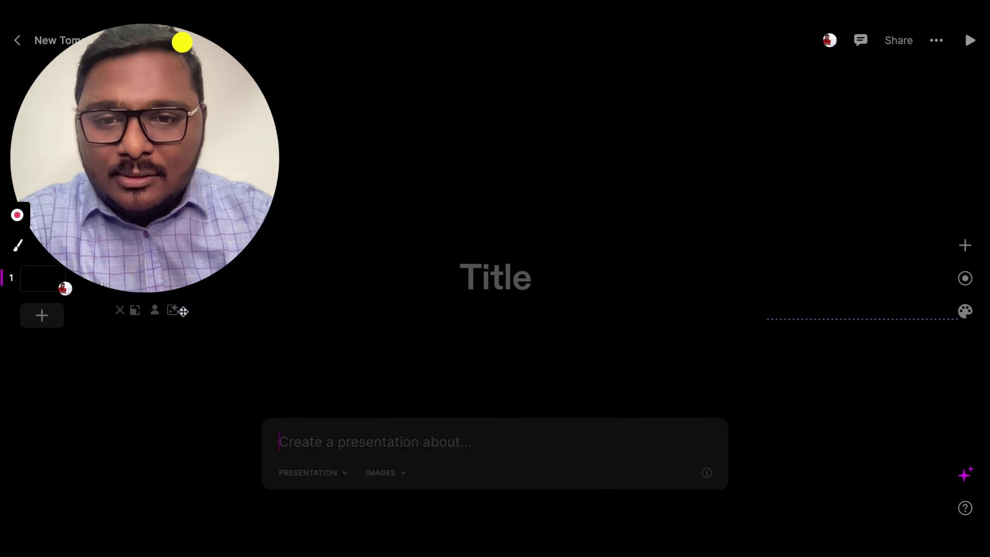
Enter 'effects of recession in 2023' as the topic in the AI presentation prompt
click(310, 444)
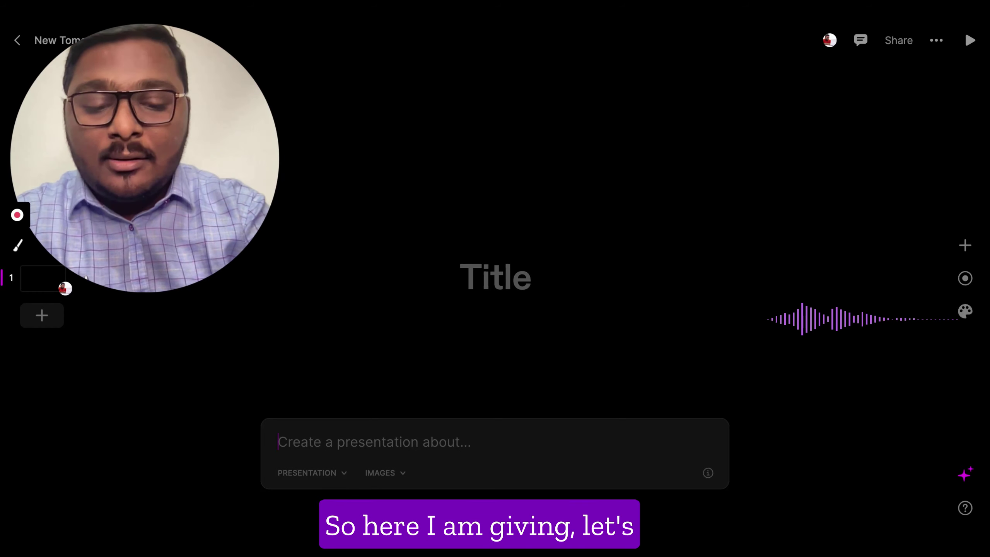
text(recession)
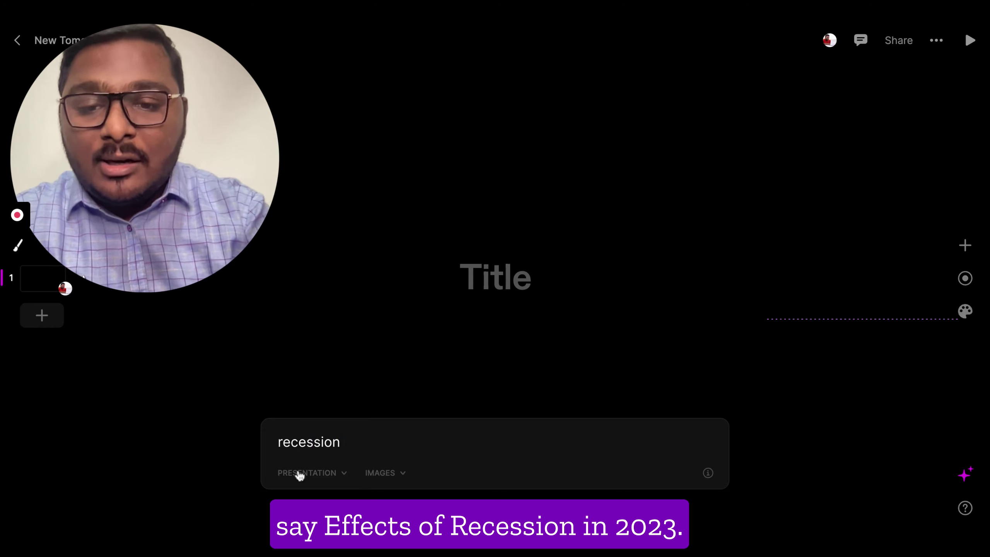
click(282, 442)
text(eff)
key(BackSpace)
key(BackSpace)
key(BackSpace)
key(BackSpace)
text(effec)
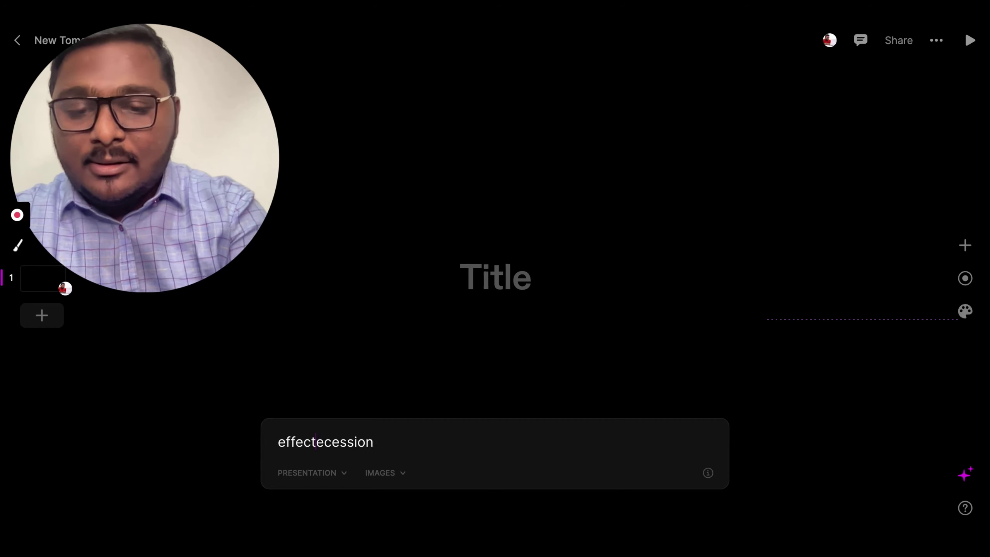
text(ts of )
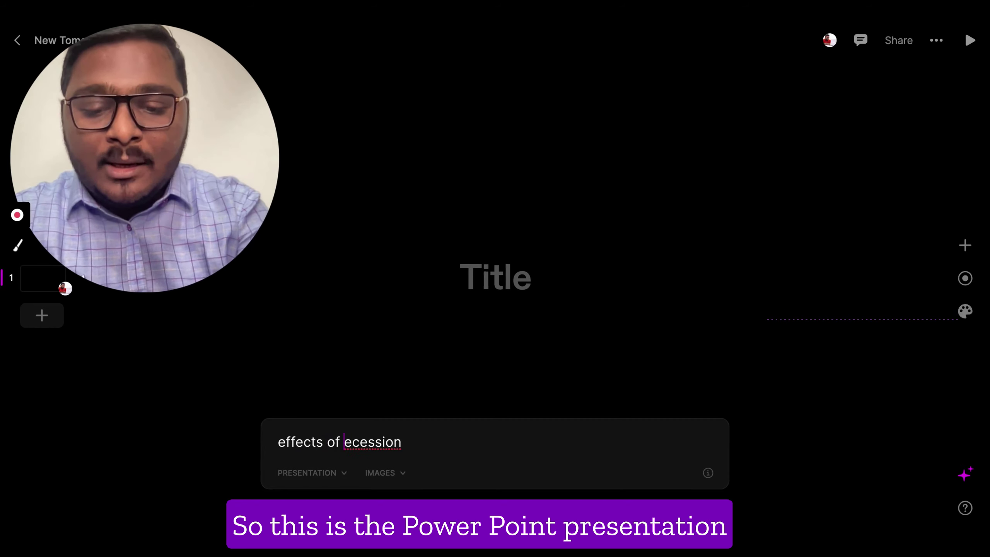
text(recession)
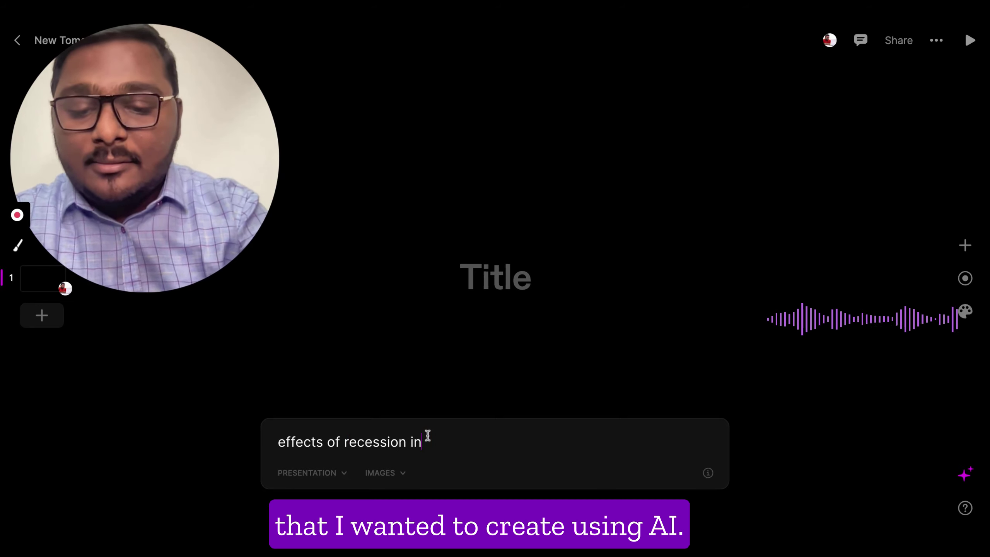
text( in 2023)
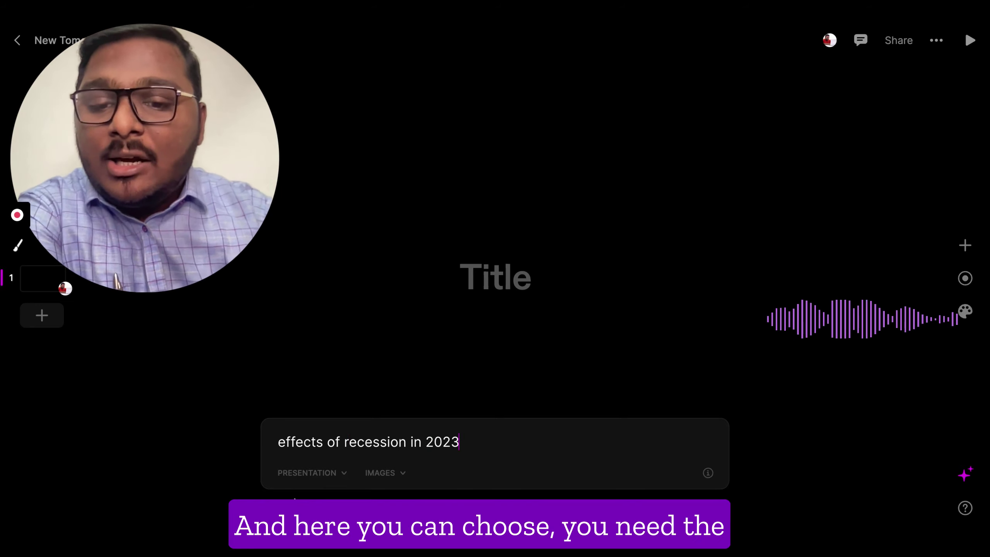
click(311, 473)
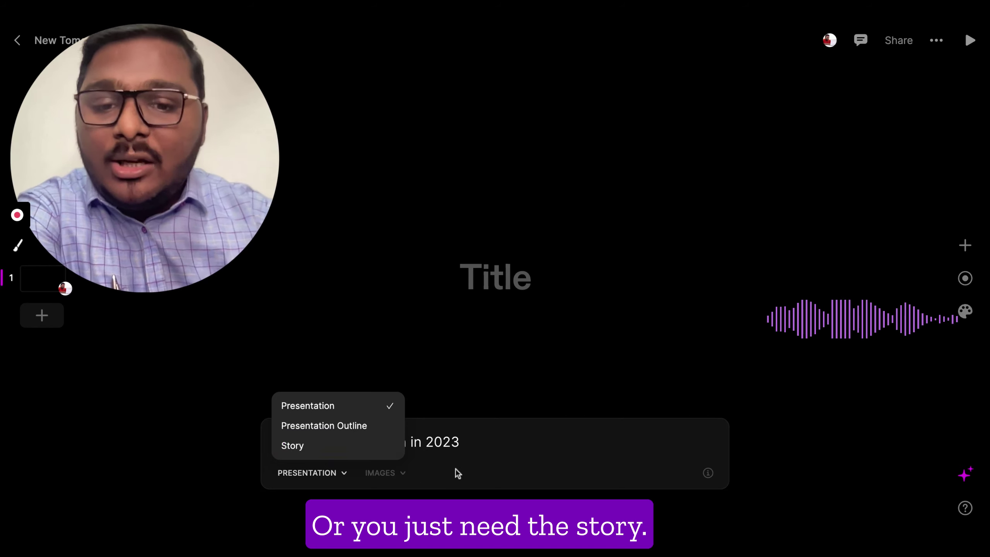
click(380, 473)
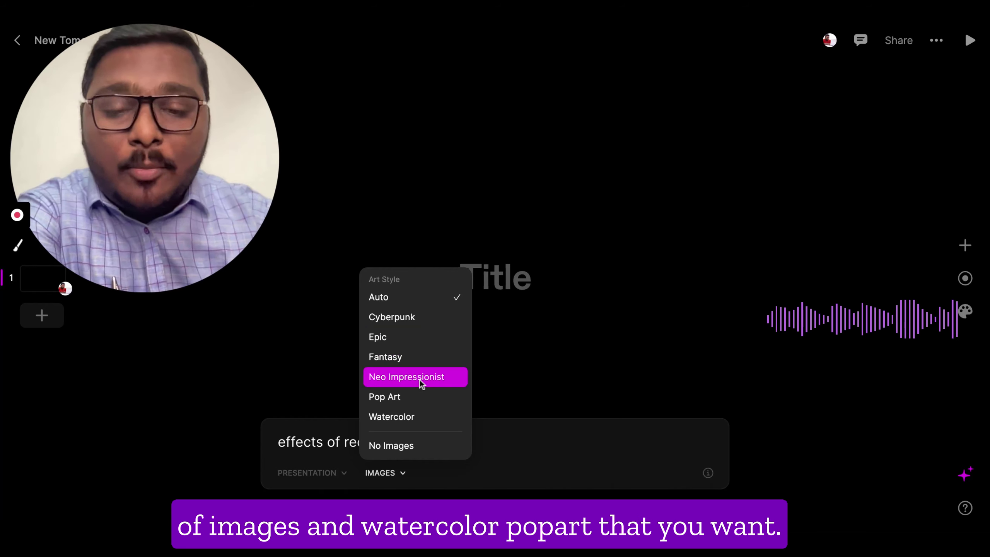
click(409, 302)
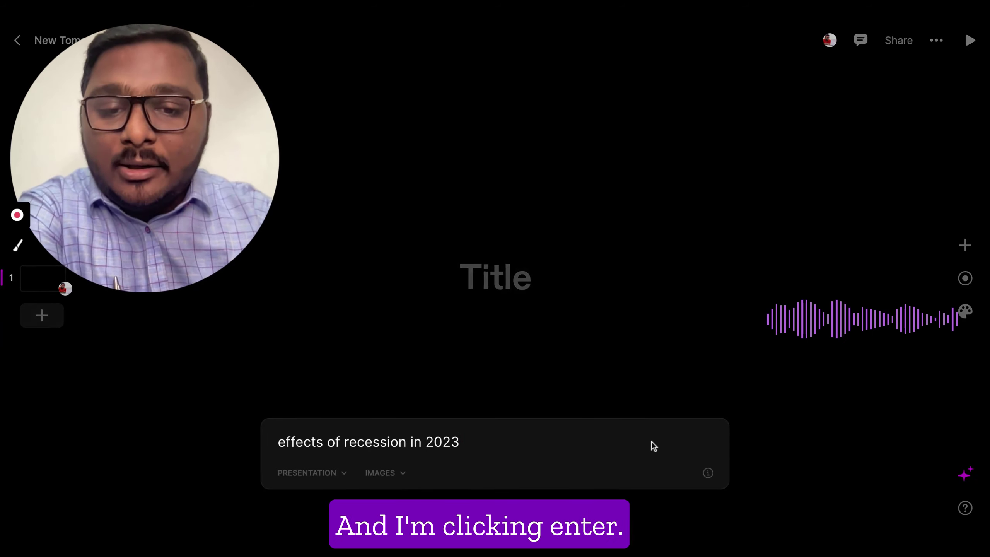
key(Return)
click(525, 444)
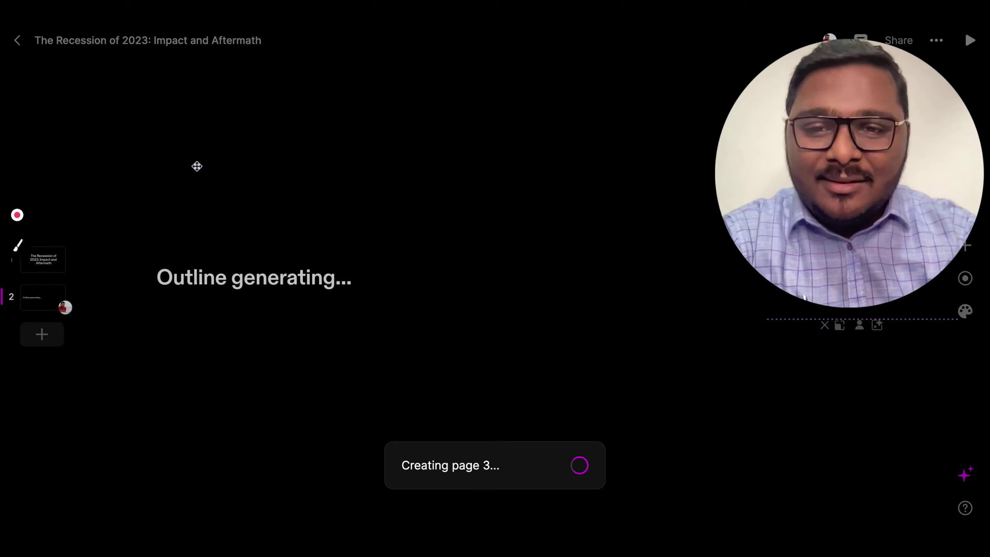
Submit the prompt and let Tome generate all eight illustrated pages, ending with 'Weakening of International Trade'
click(841, 326)
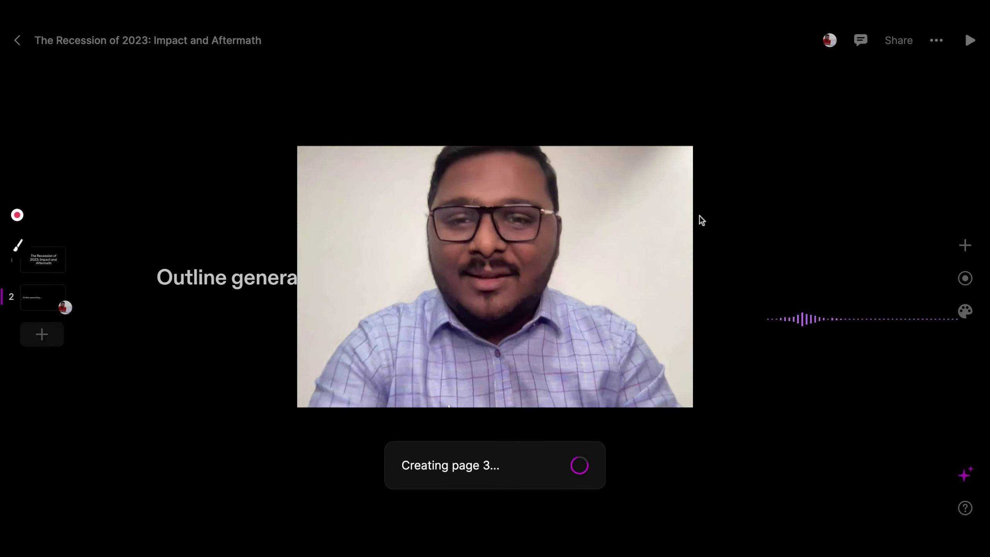
click(481, 425)
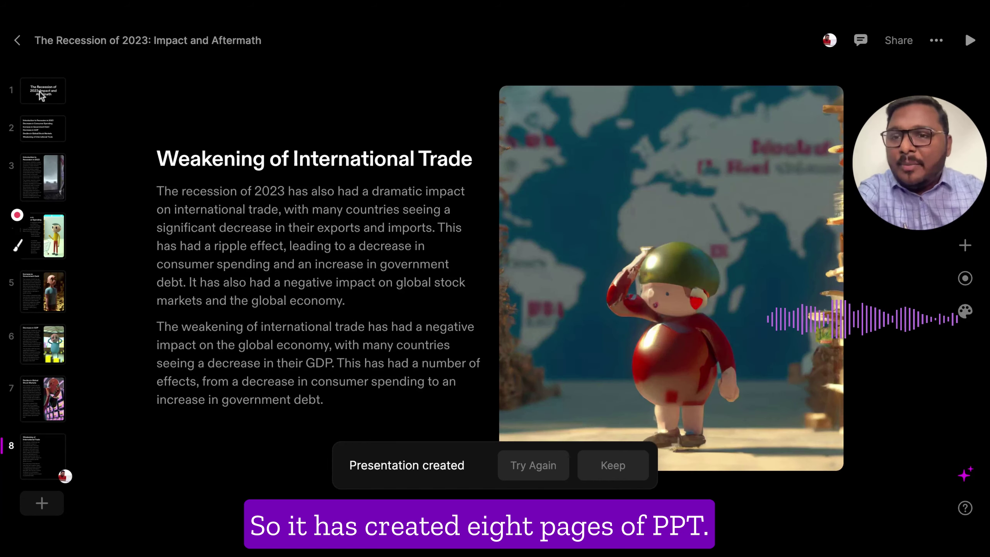
Select the title slide 'The Recession of 2023: Impact and Aftermath' and start present mode
click(42, 95)
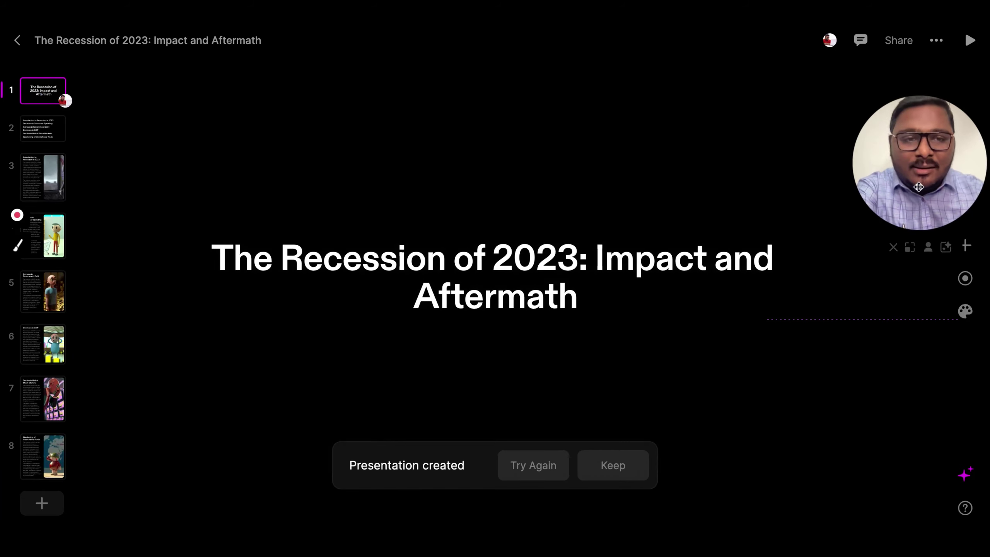
drag(915, 185, 680, 150)
click(969, 40)
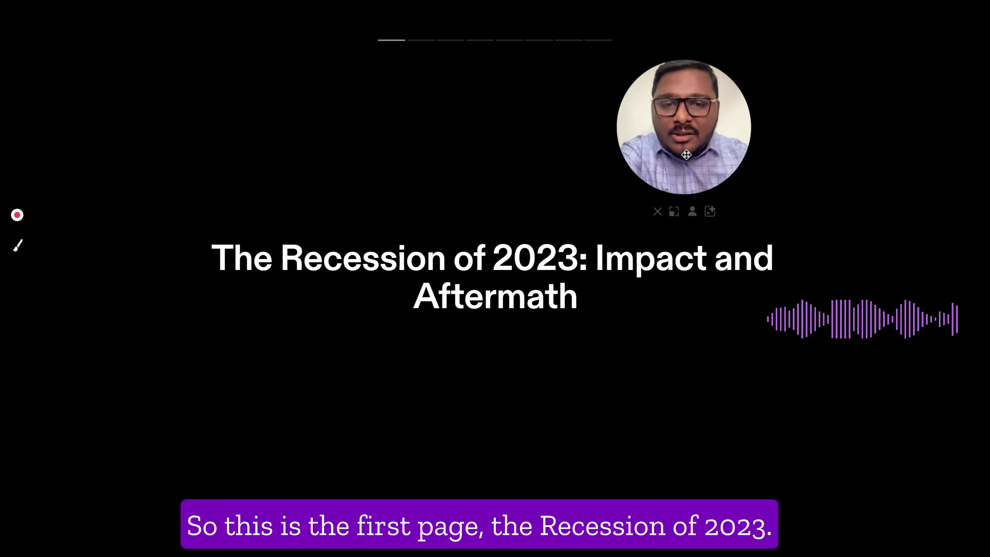
Advance through the contents, Introduction, Consumer Spending and Government Debt slides
drag(685, 154, 808, 146)
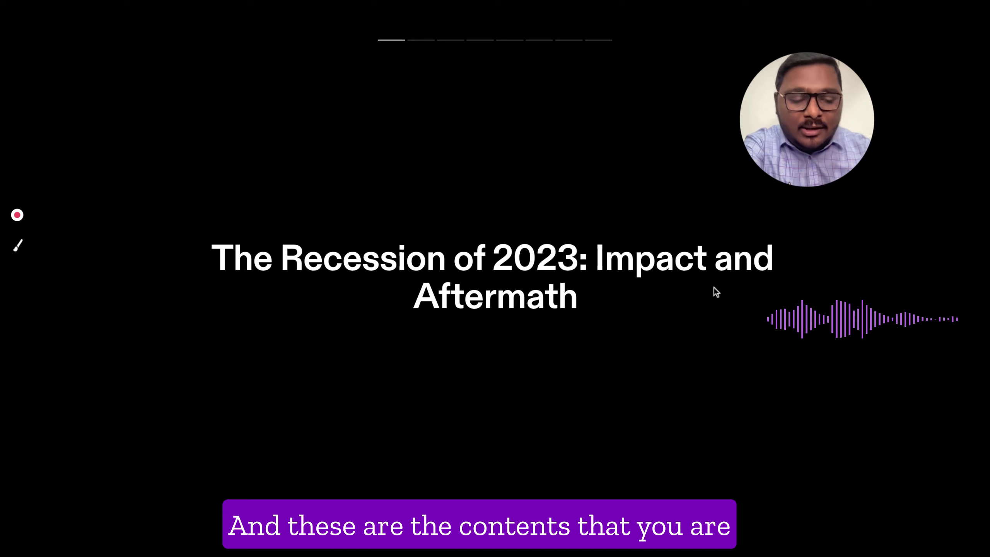
key(Right)
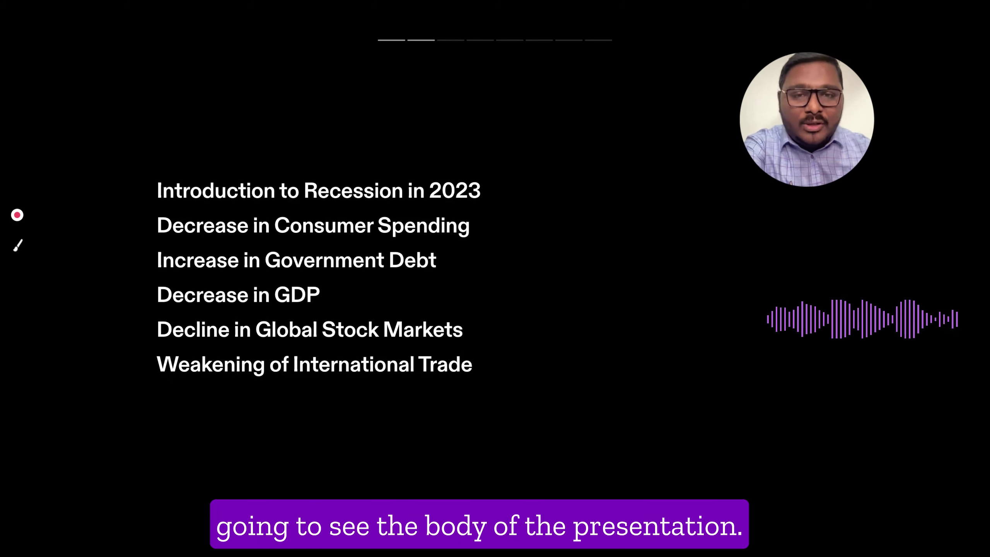
key(Right)
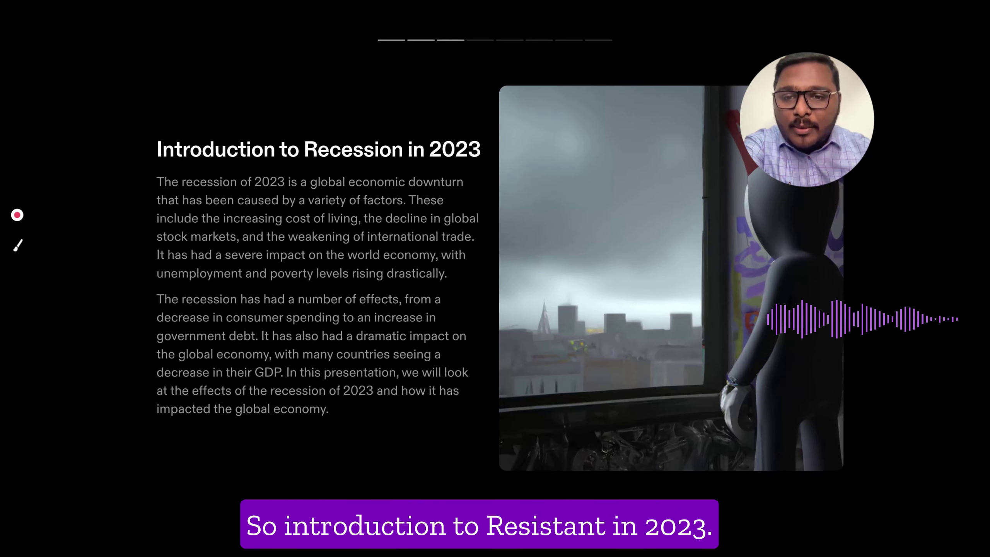
key(Right)
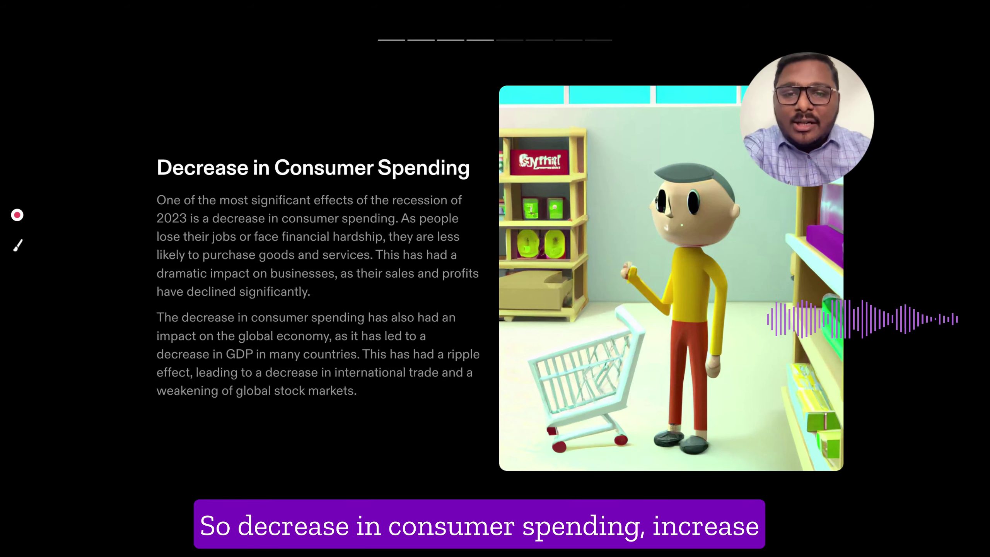
key(Right)
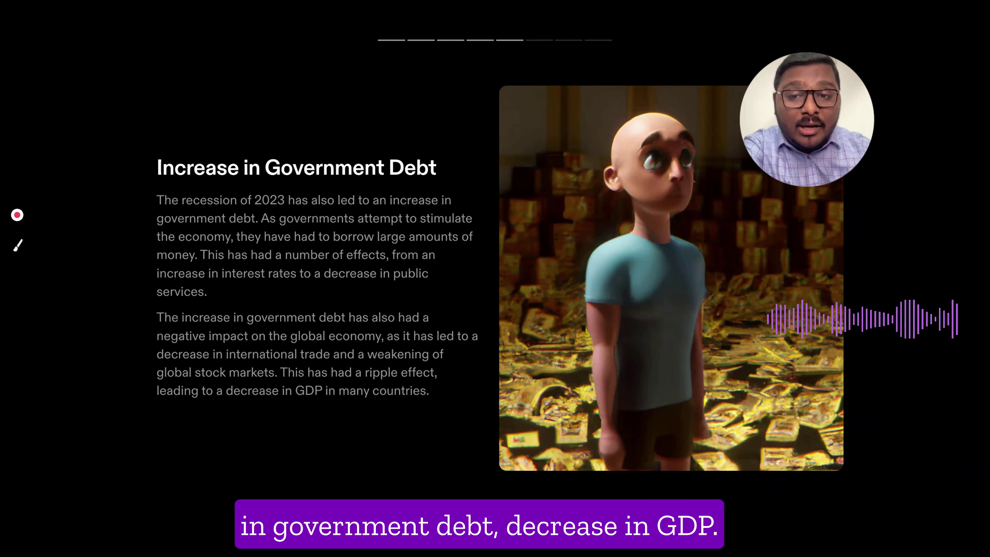
key(Right)
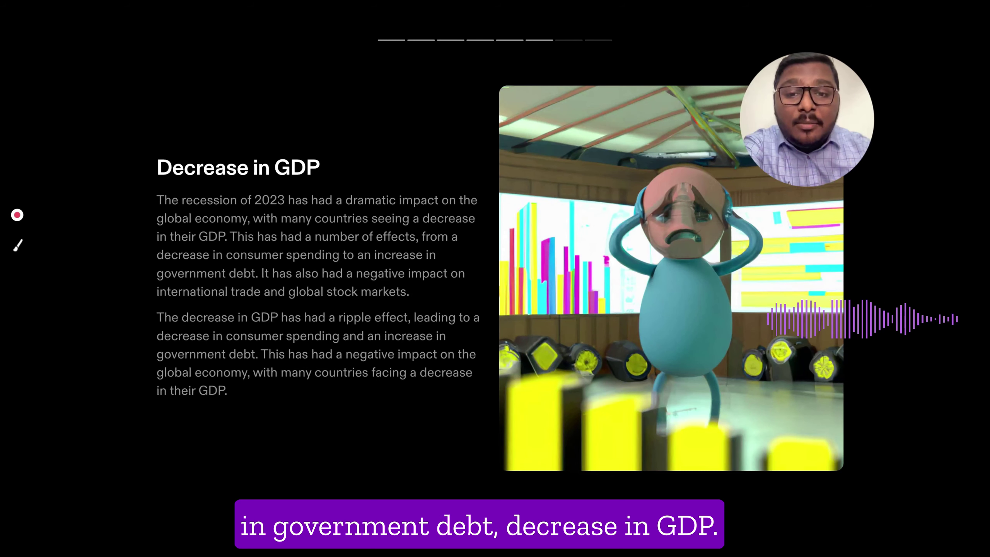